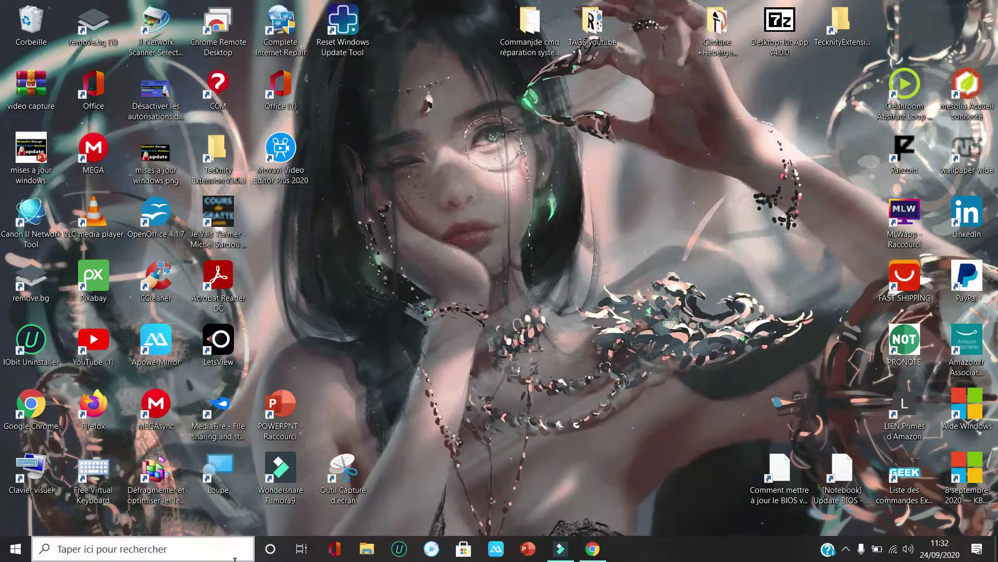
Use the Free Virtual Keyboard to reach Windows Settings, and view the advanced options of Windows Update
double_click(93, 471)
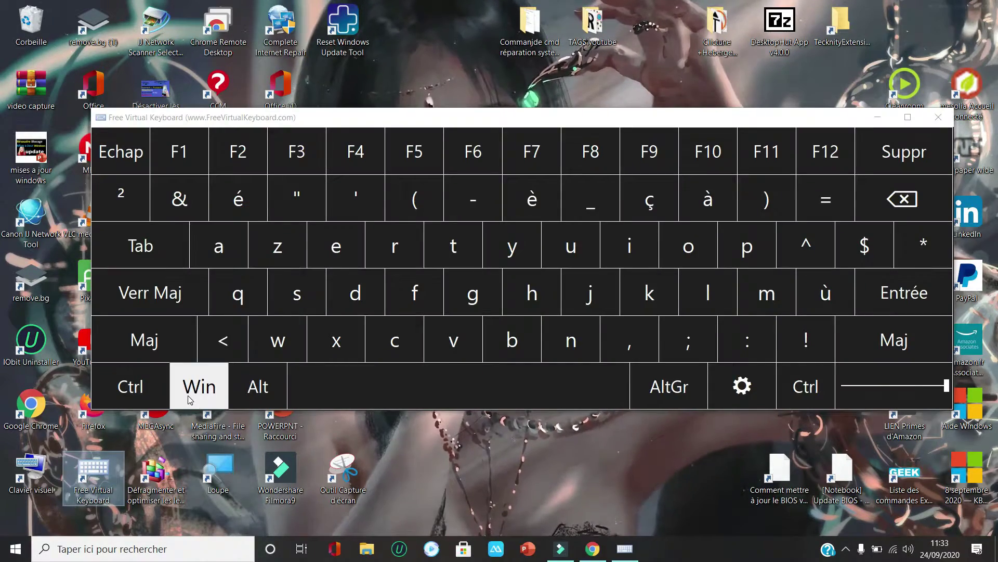
left_click(192, 395)
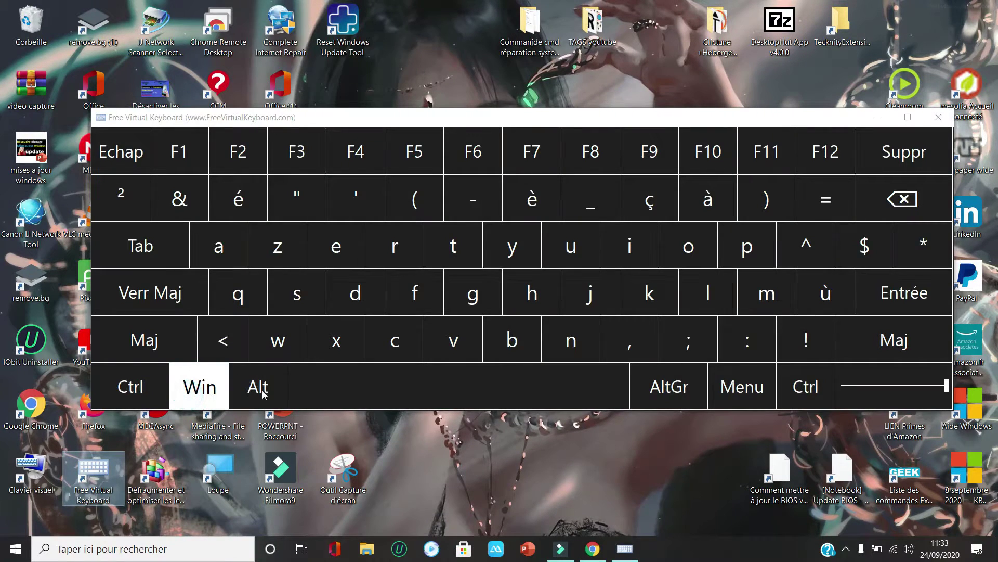
left_click(336, 348)
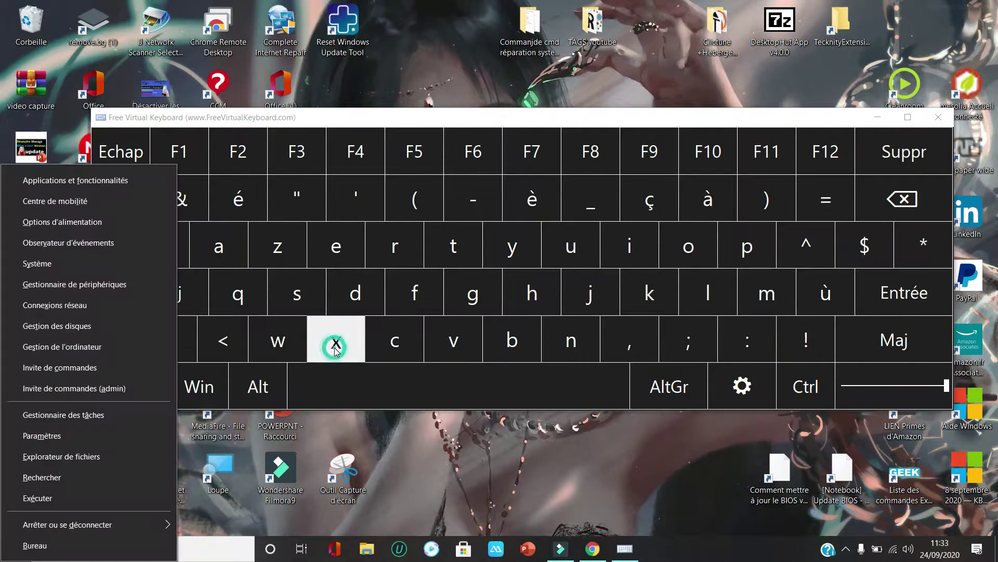
left_click(53, 437)
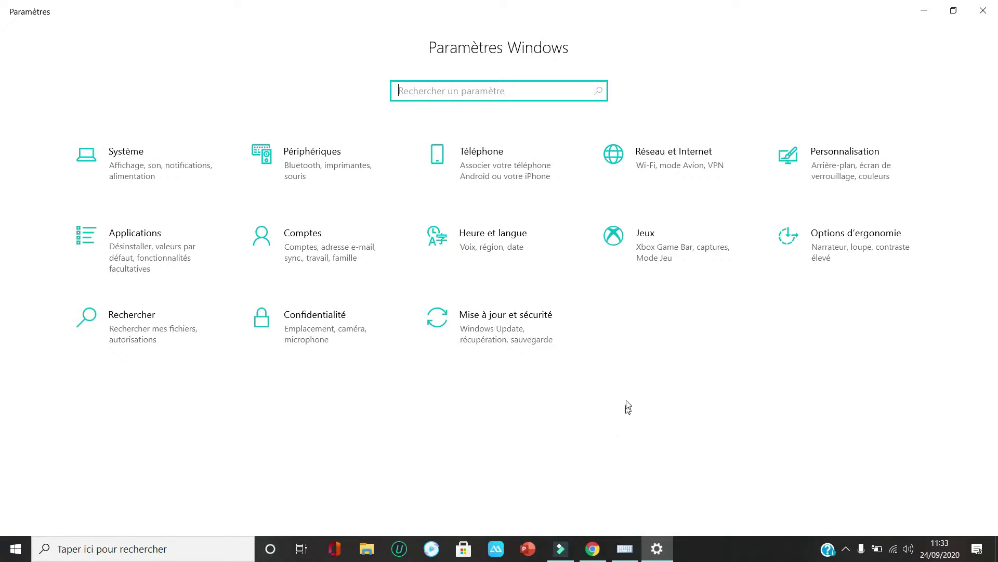
left_click(500, 346)
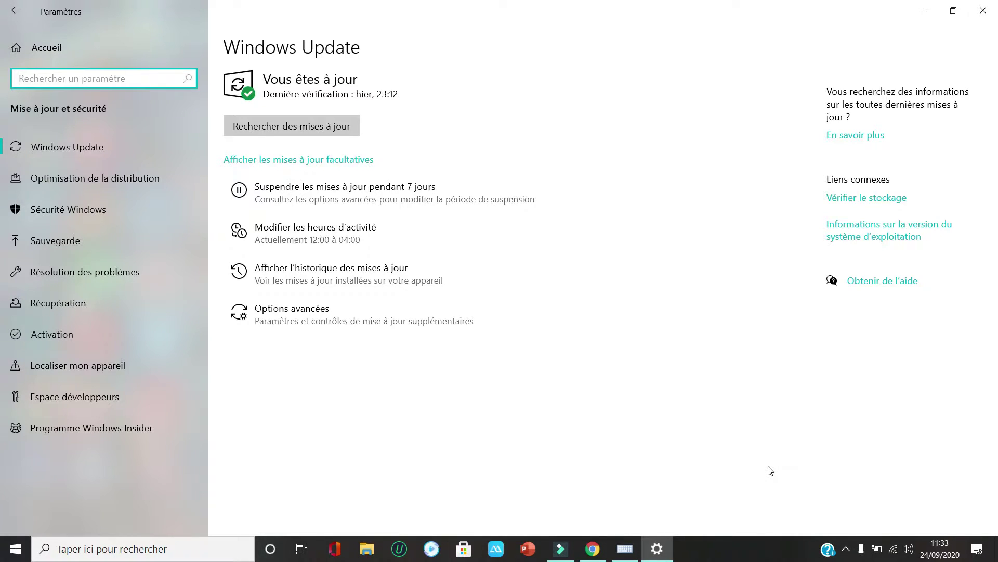
left_click(310, 325)
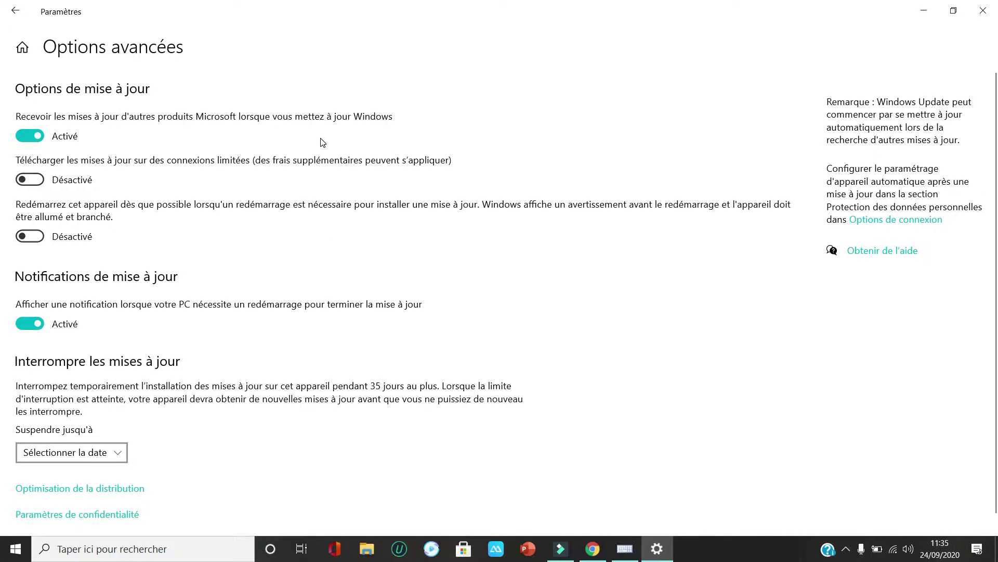
left_click(17, 13)
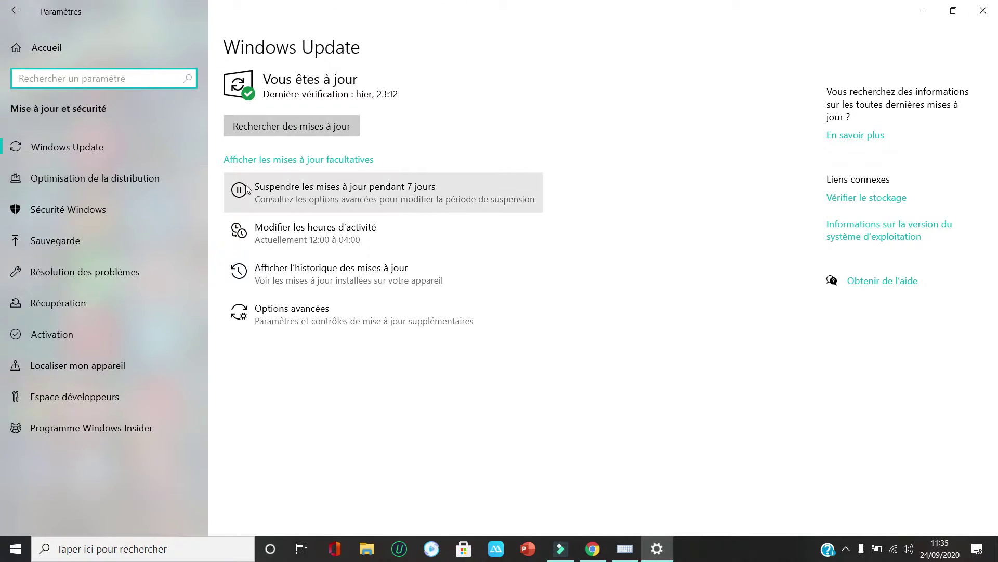
Open the Windows Update active hours settings and turn off their automatic adjustment based on activity
left_click(266, 234)
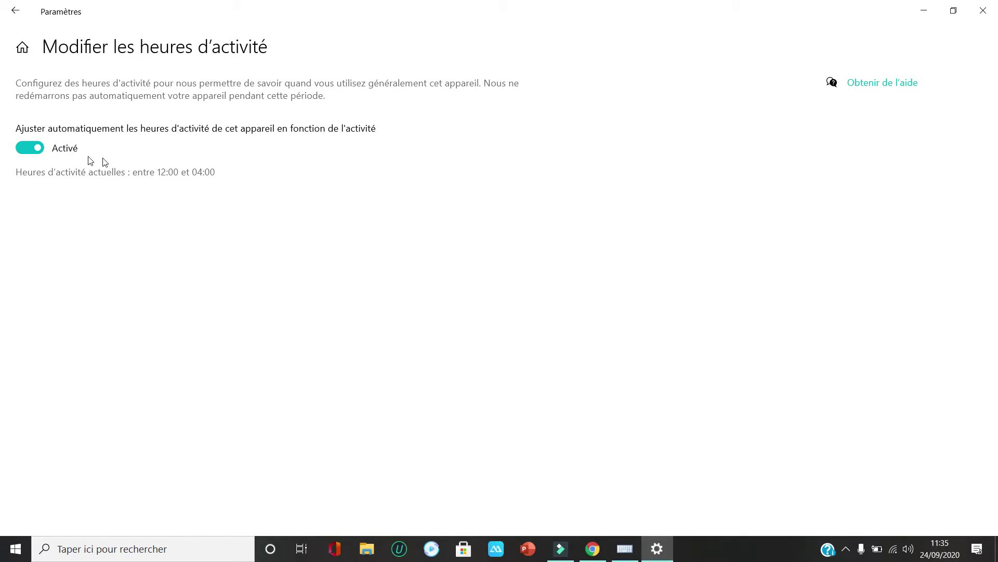
left_click(36, 153)
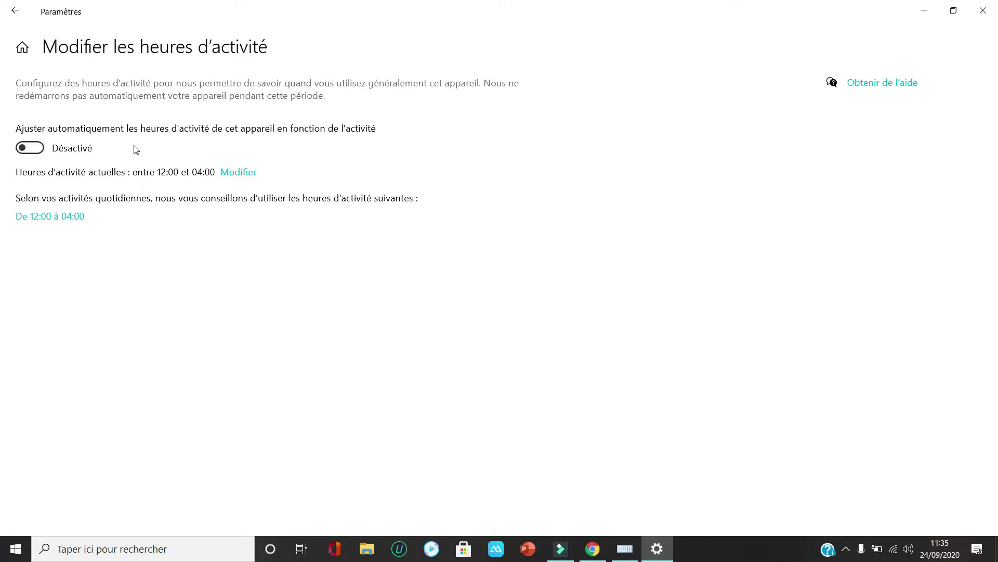
left_click(34, 151)
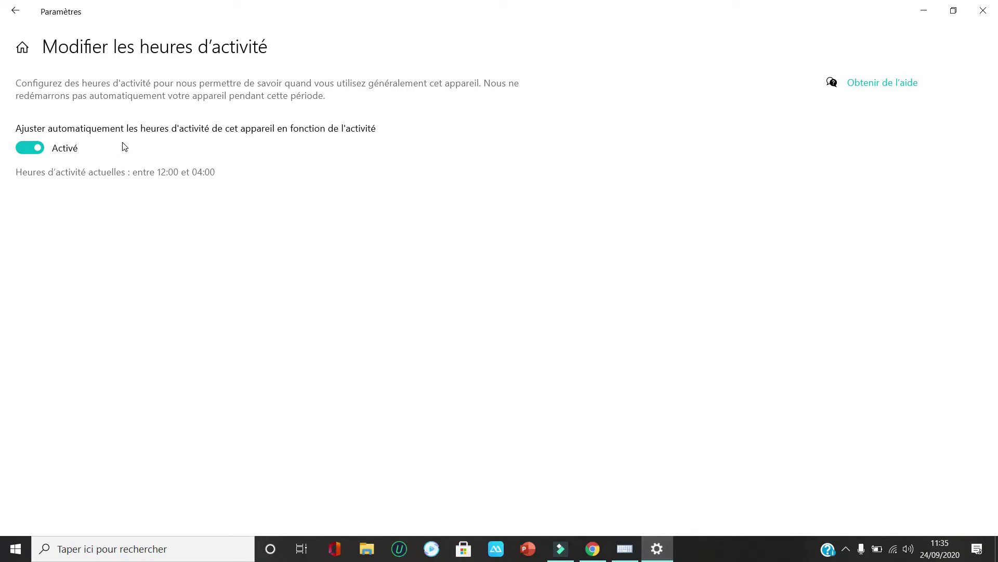
left_click(28, 151)
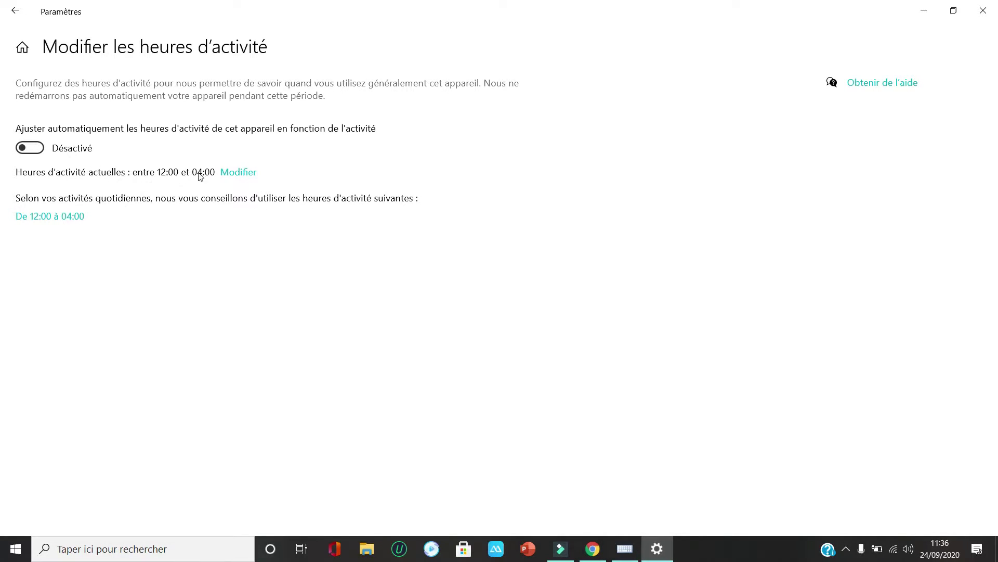
Edit the active hours manually, set the end time to 4:00 and save them
left_click(235, 174)
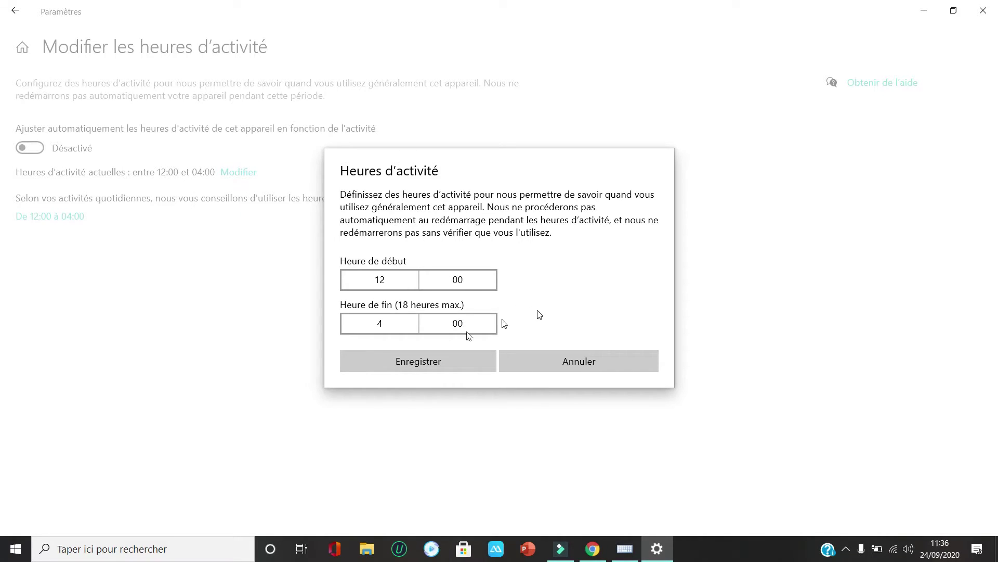
left_click(387, 329)
left_click(380, 271)
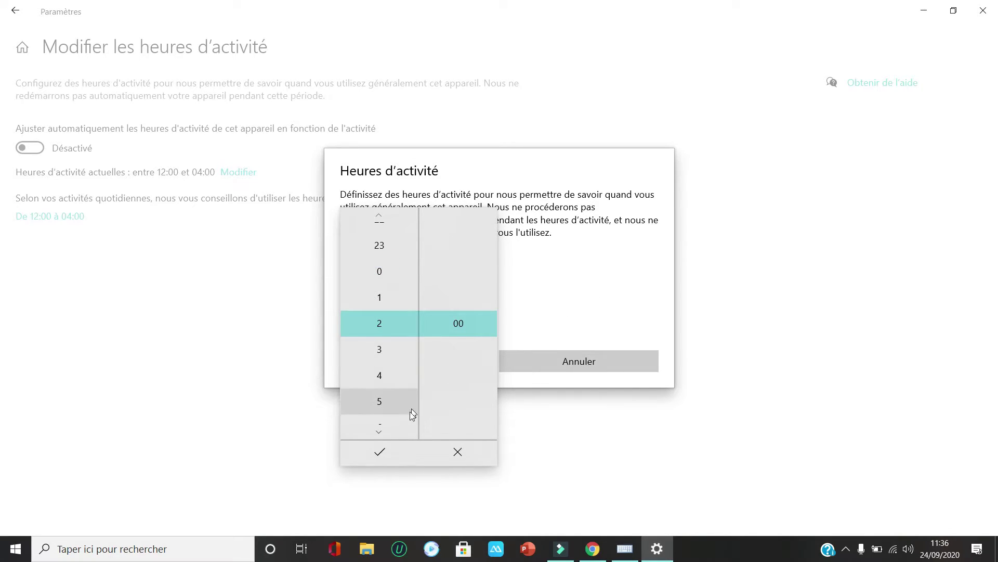
left_click(385, 376)
left_click(372, 455)
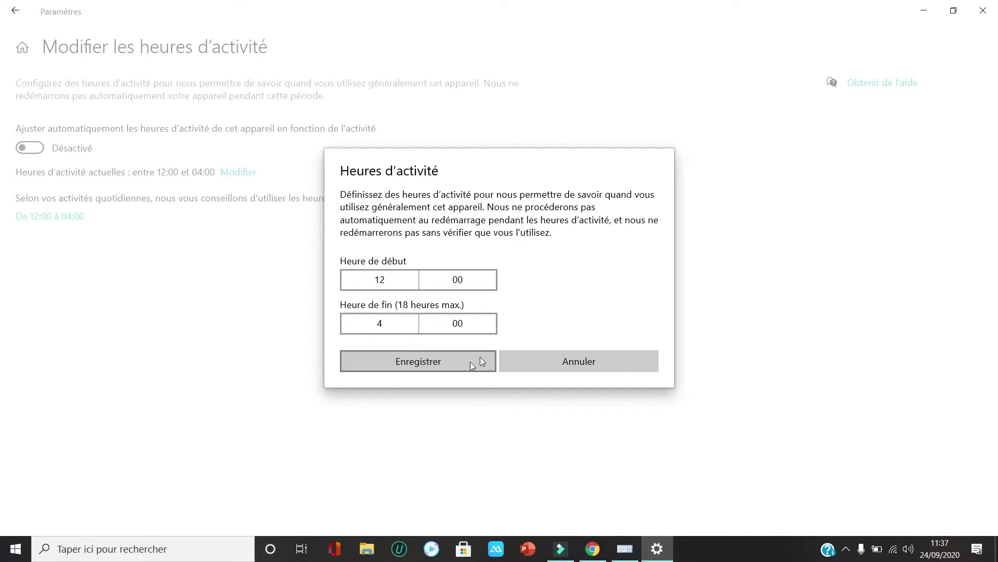
left_click(444, 364)
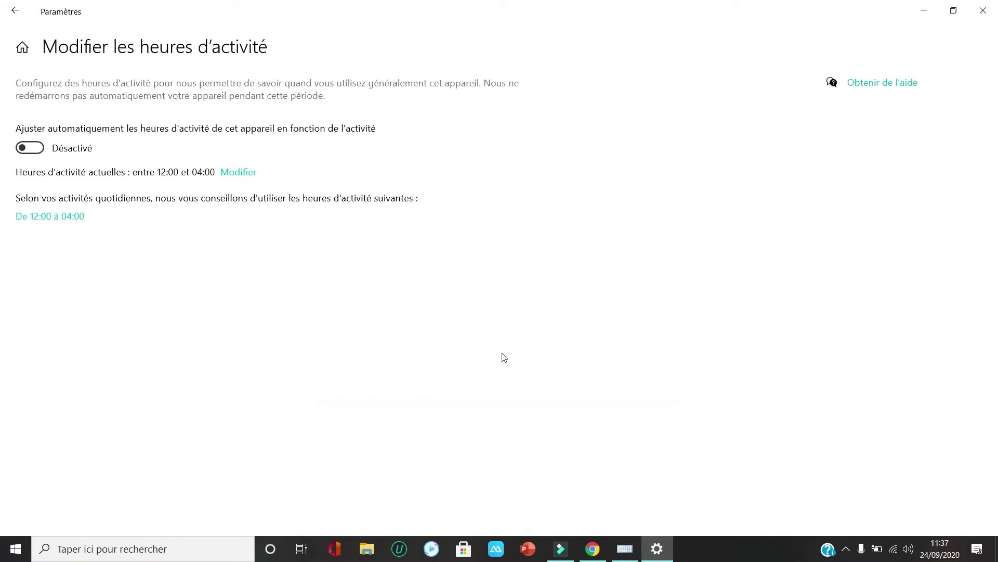
Apply the suggested active hours of 12:00 to 04:00, turn automatic adjustment back on and return to Windows Update
left_click(56, 219)
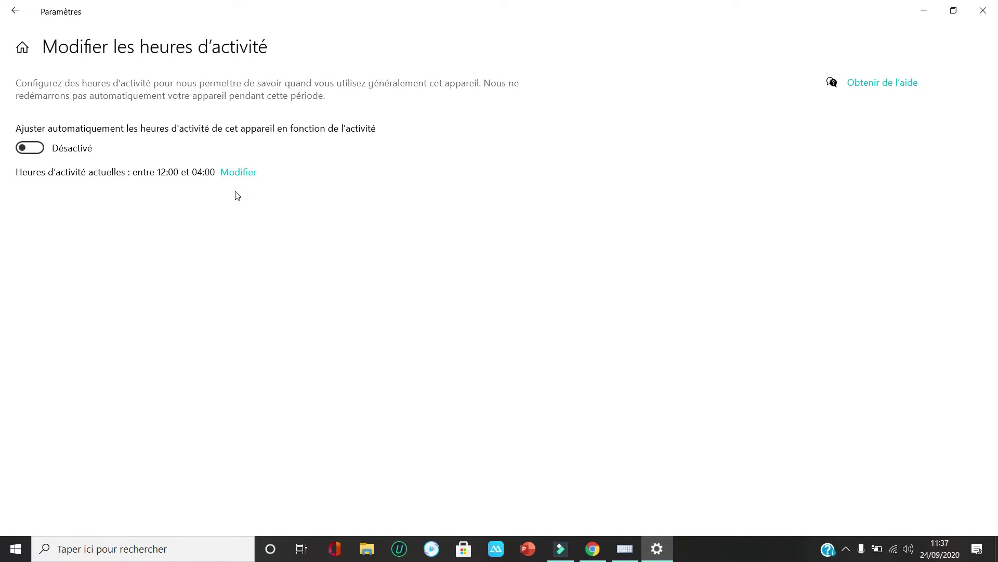
left_click(41, 157)
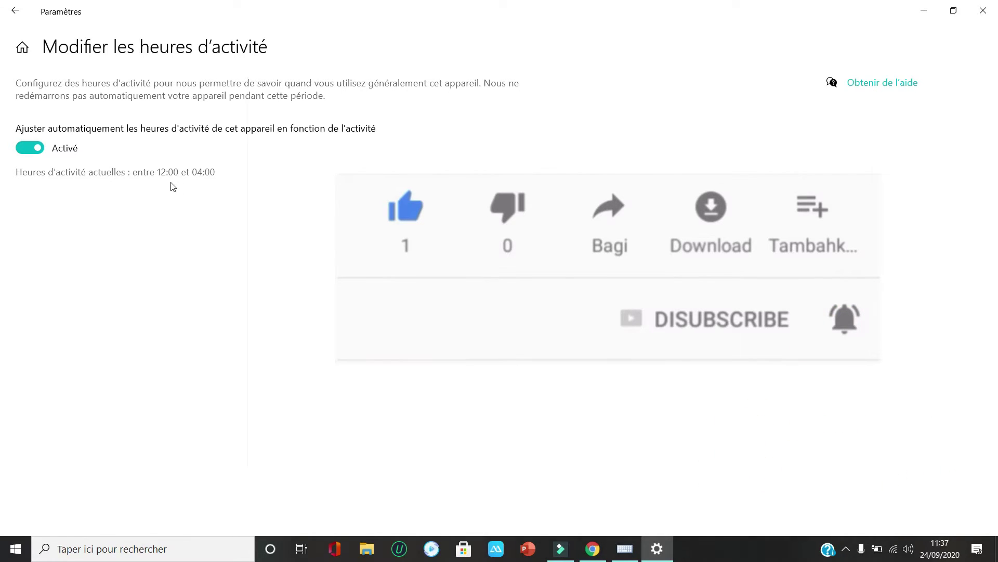
left_click(16, 10)
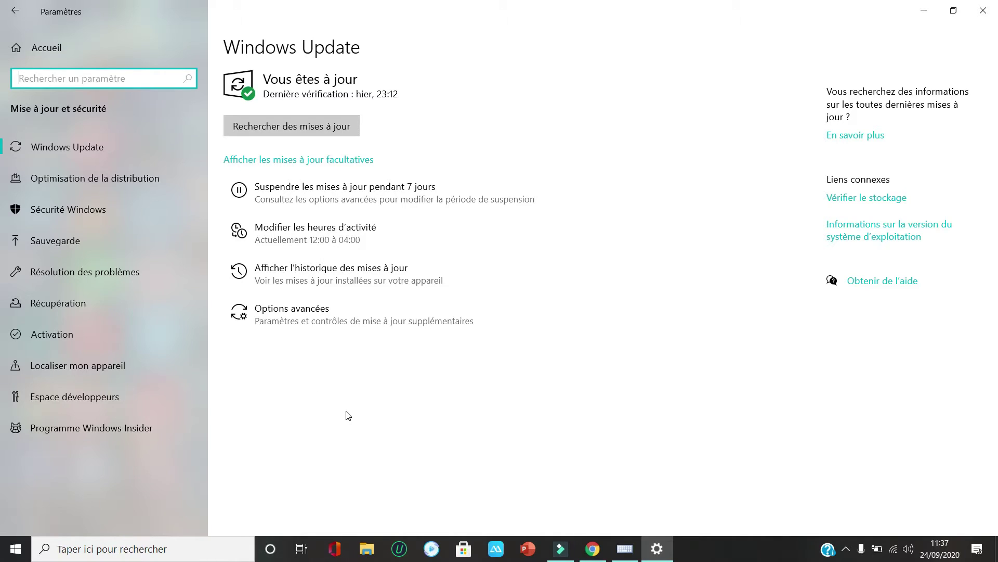
Close Settings, search Windows for "parametre systeme" and open the advanced system settings
left_click(979, 11)
left_click(220, 549)
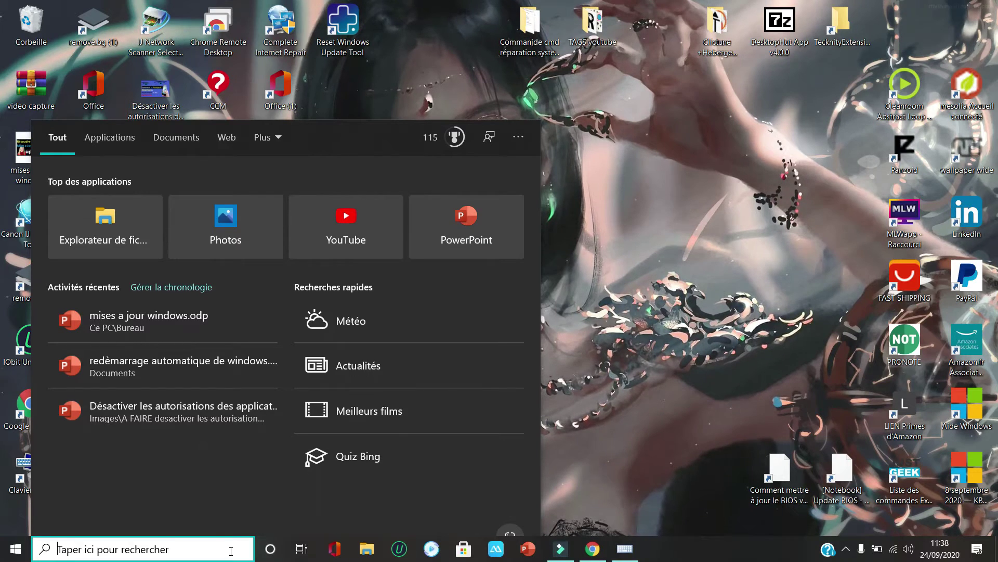
type("parametre s")
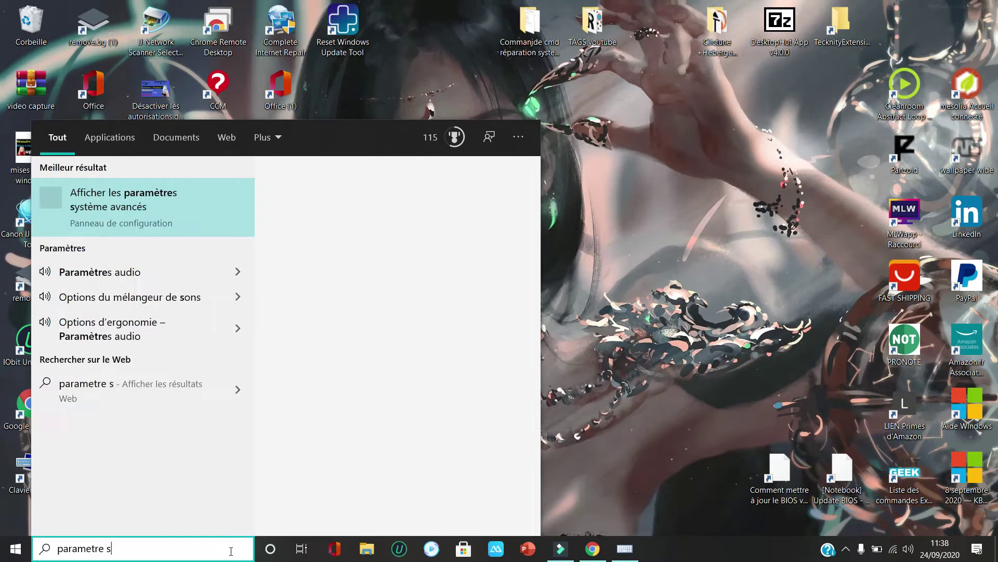
type("ysteme")
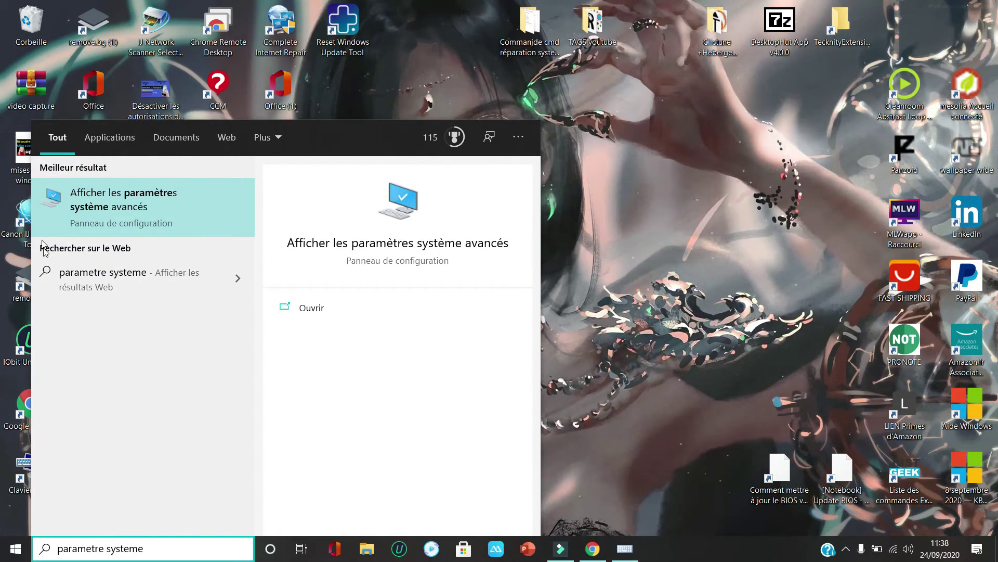
left_click(141, 222)
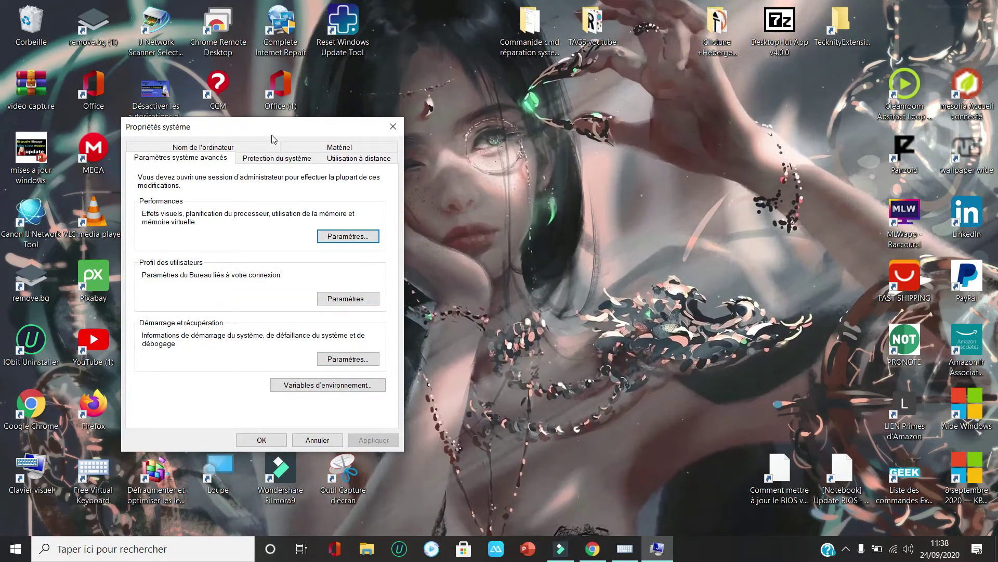
Open the Startup and Recovery settings in System Properties and confirm them with Redémarrer automatiquement disabled
left_click_drag(272, 139, 495, 145)
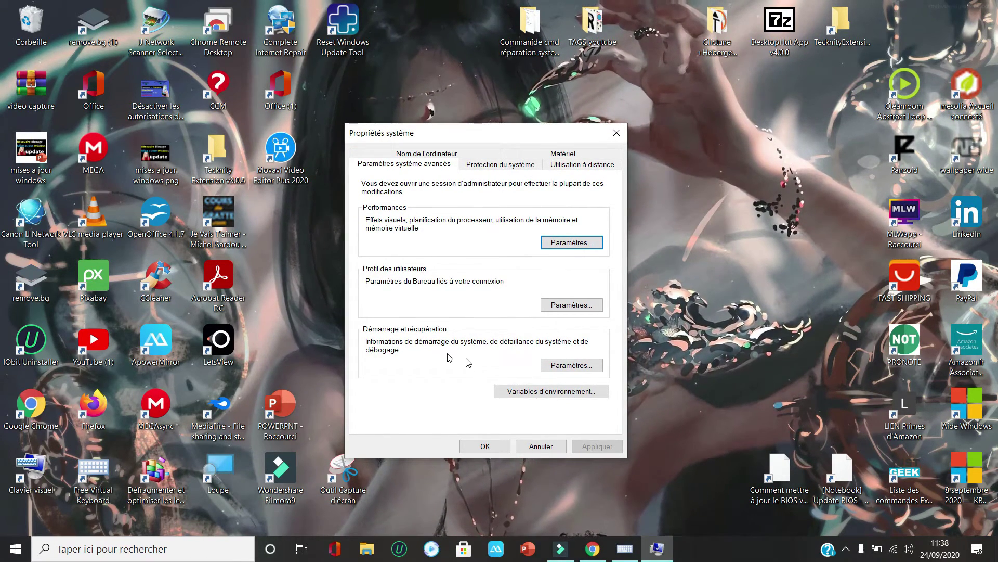
left_click(566, 368)
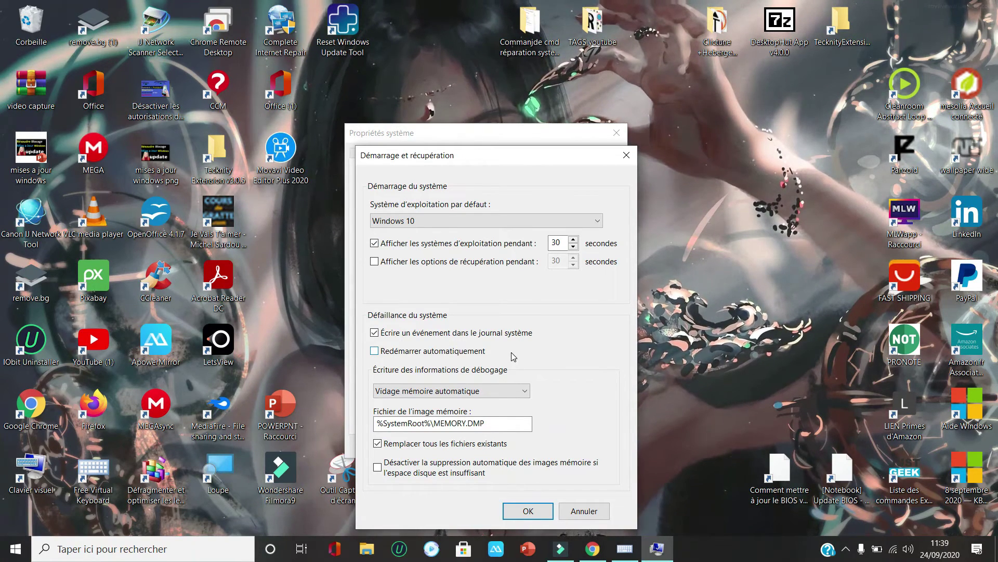
left_click(525, 511)
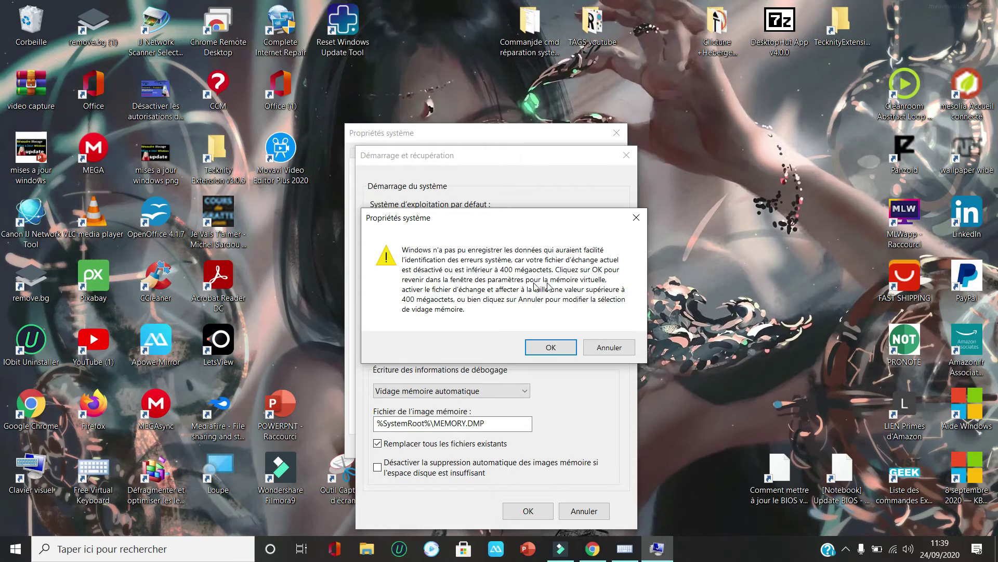
left_click(561, 353)
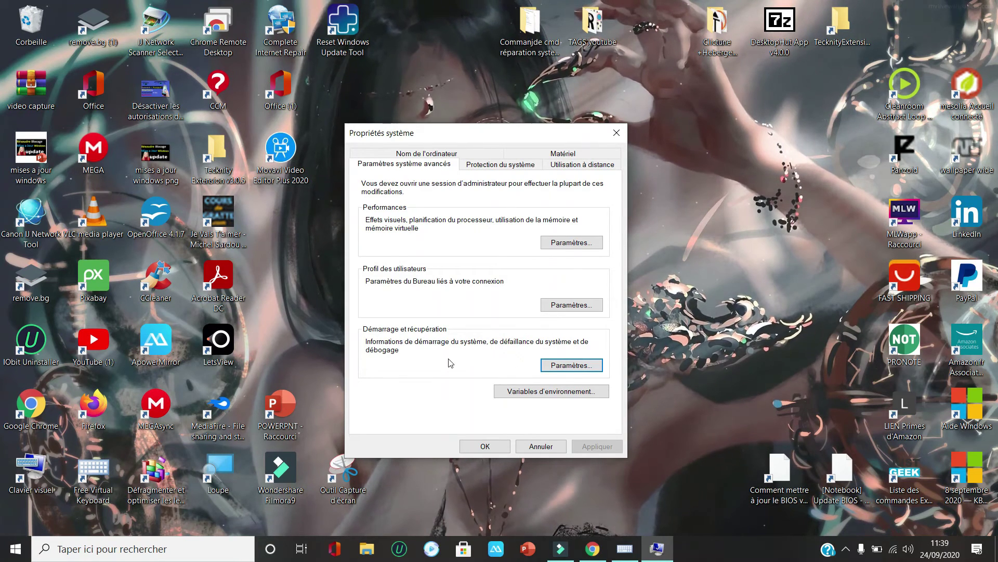
Recheck the Startup and Recovery settings, confirm them again and close System Properties with OK
left_click(560, 366)
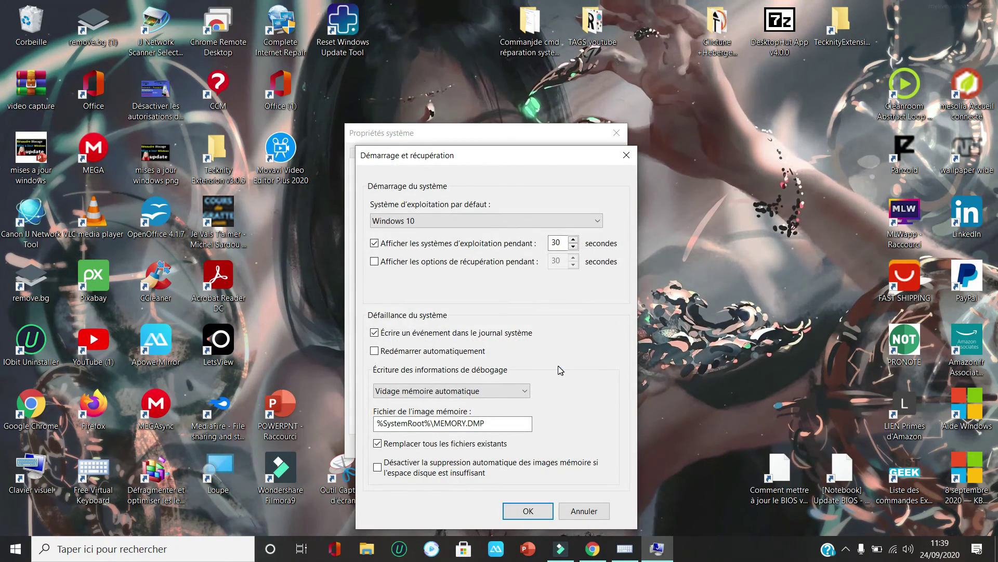
left_click(521, 510)
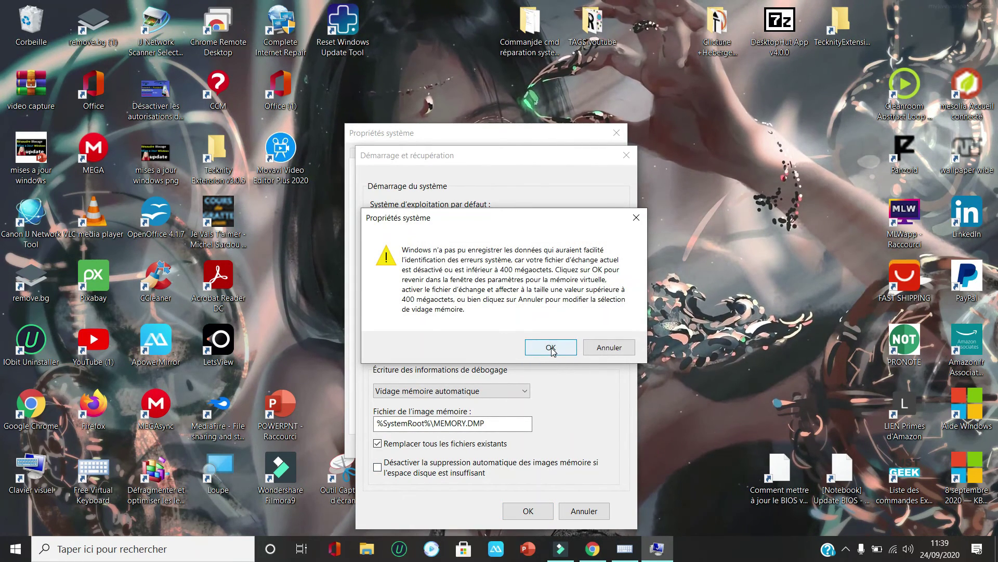
left_click(550, 347)
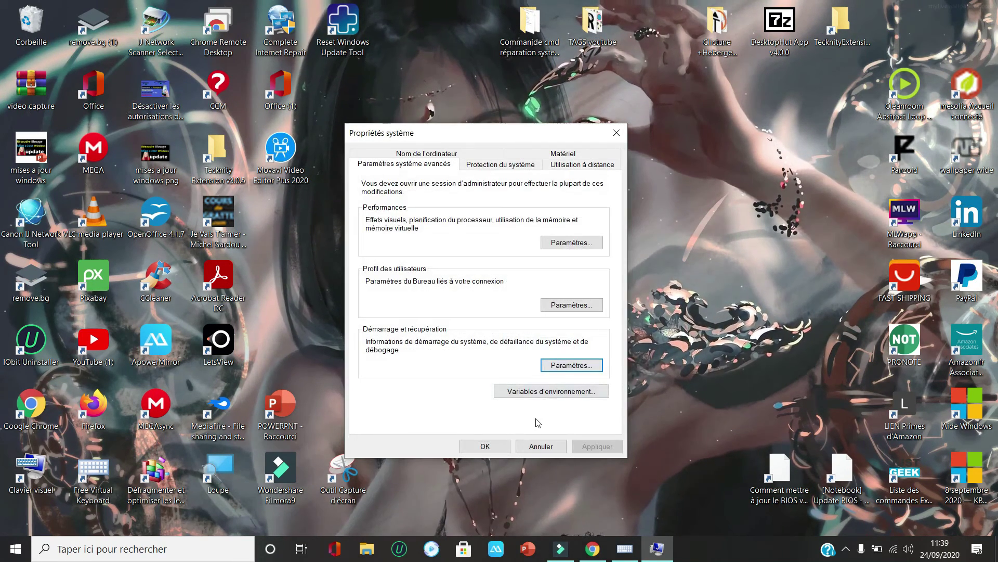
left_click(483, 451)
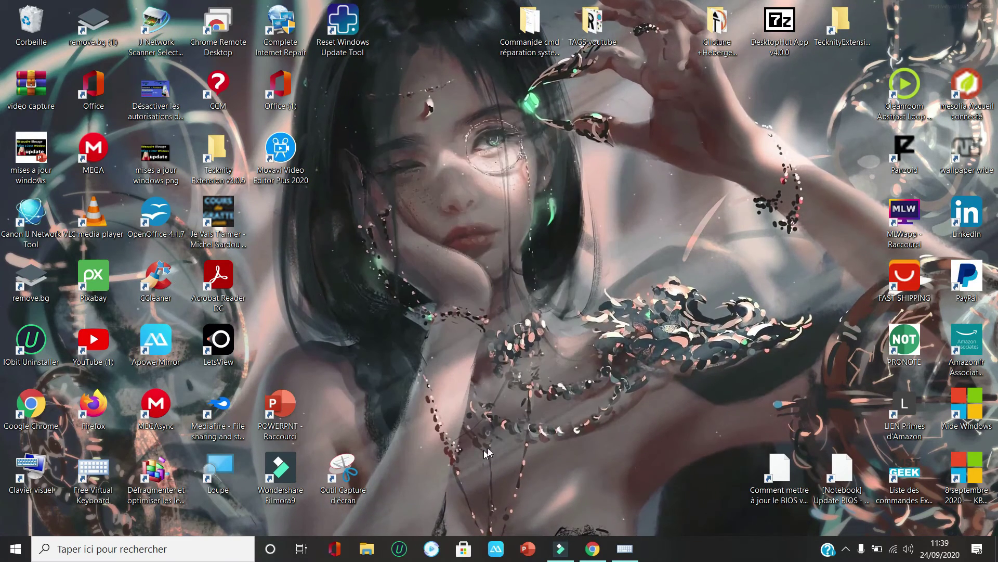